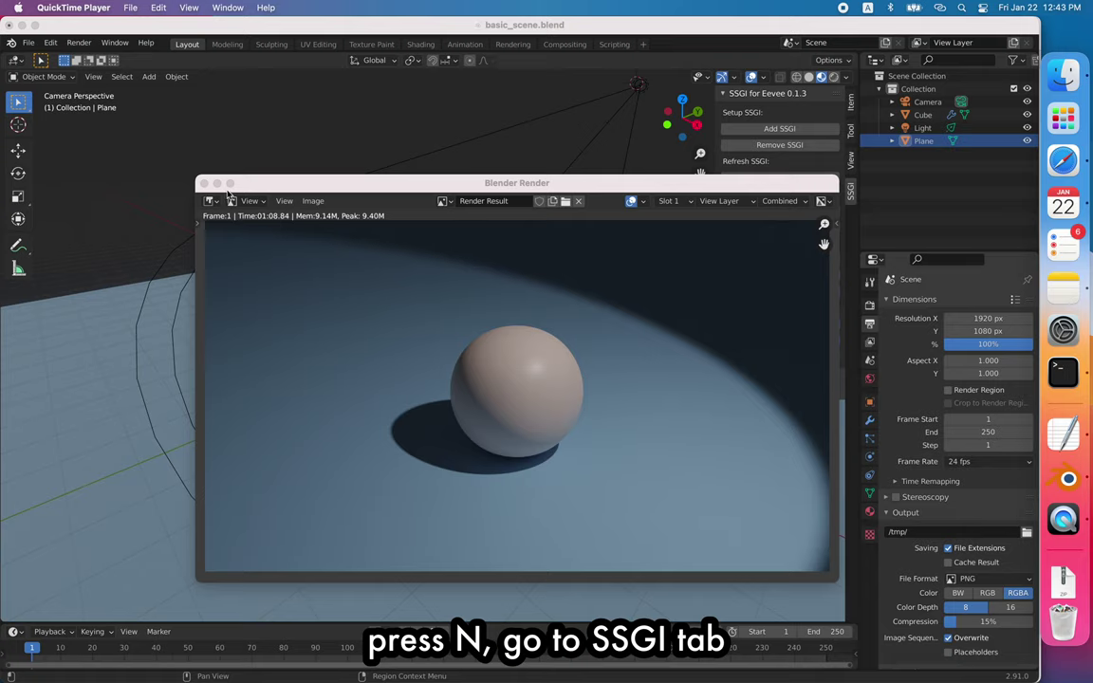
Step: Close the render, try entering 13% as resolution scale (it stays 100%), and render again
{"action": "left_click", "coordinate": [203, 183]}
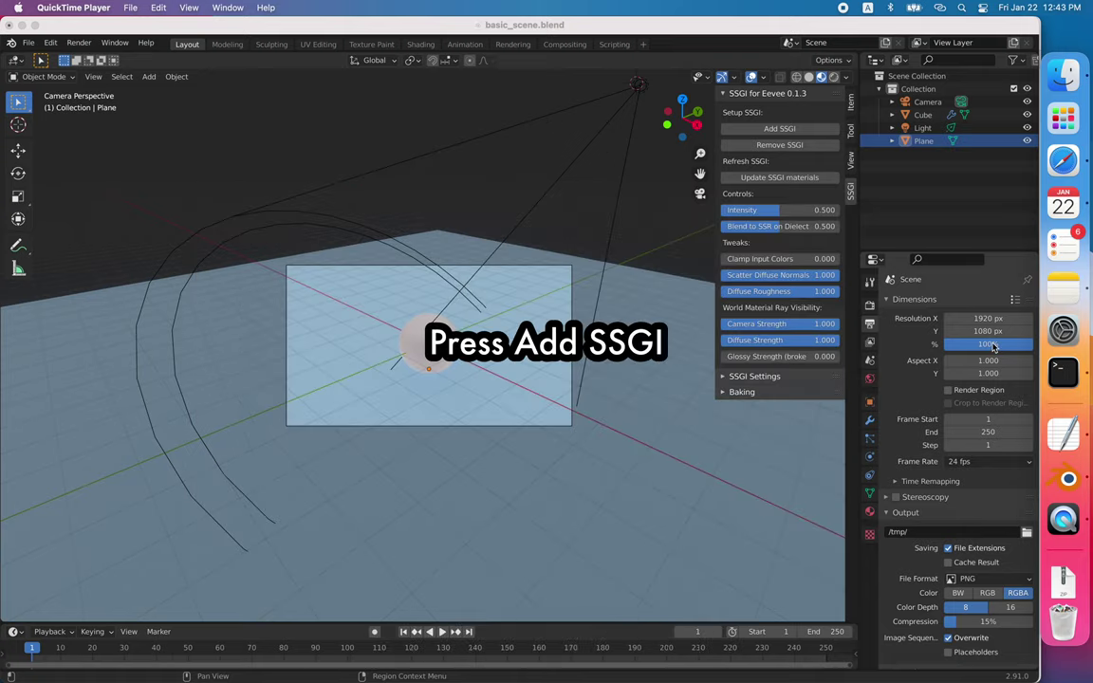
{"action": "left_click", "coordinate": [990, 344]}
{"action": "key", "text": "XF86MonBrightnessUp"}
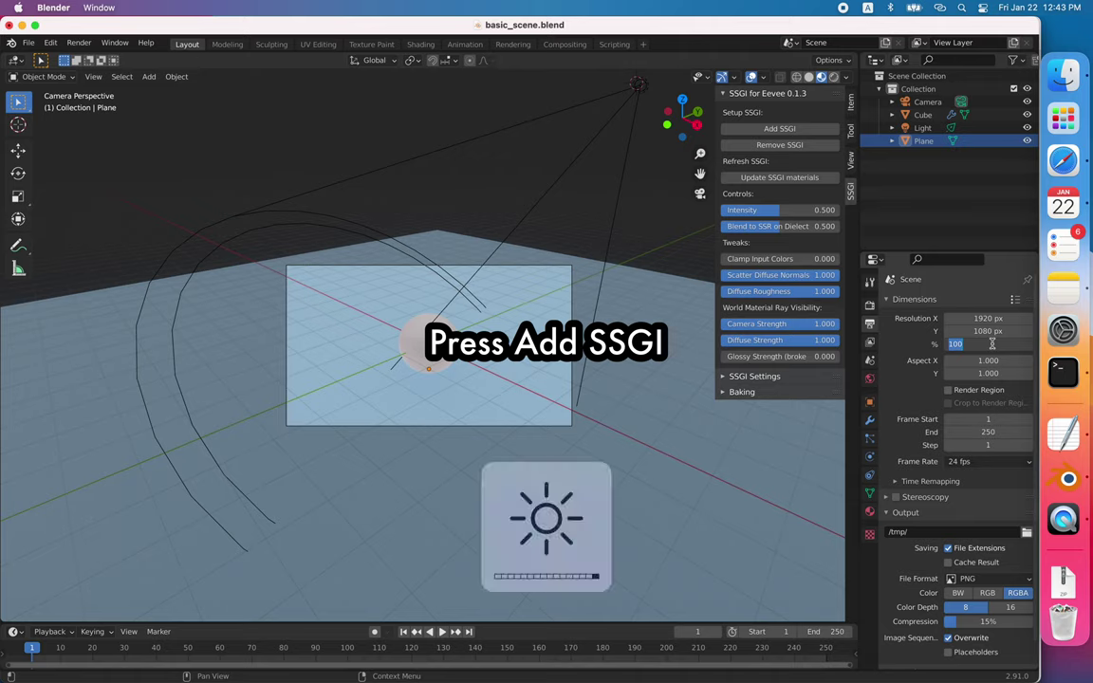
{"action": "type", "text": "13"}
{"action": "key", "text": "XF86MonBrightnessDown"}
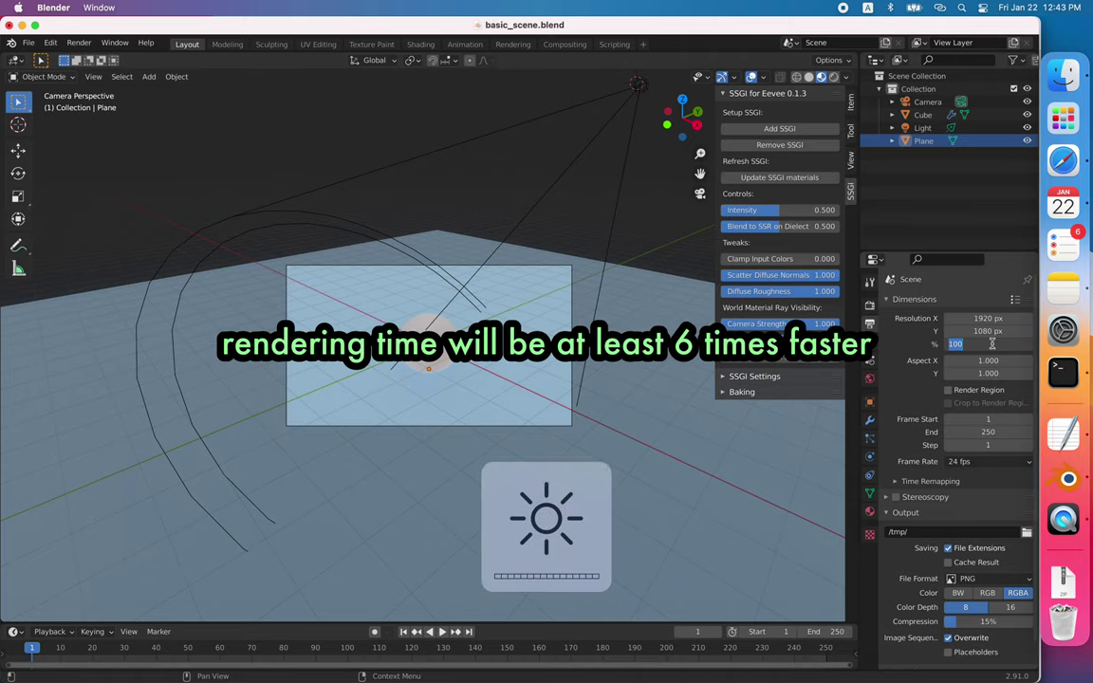
{"action": "type", "text": "%"}
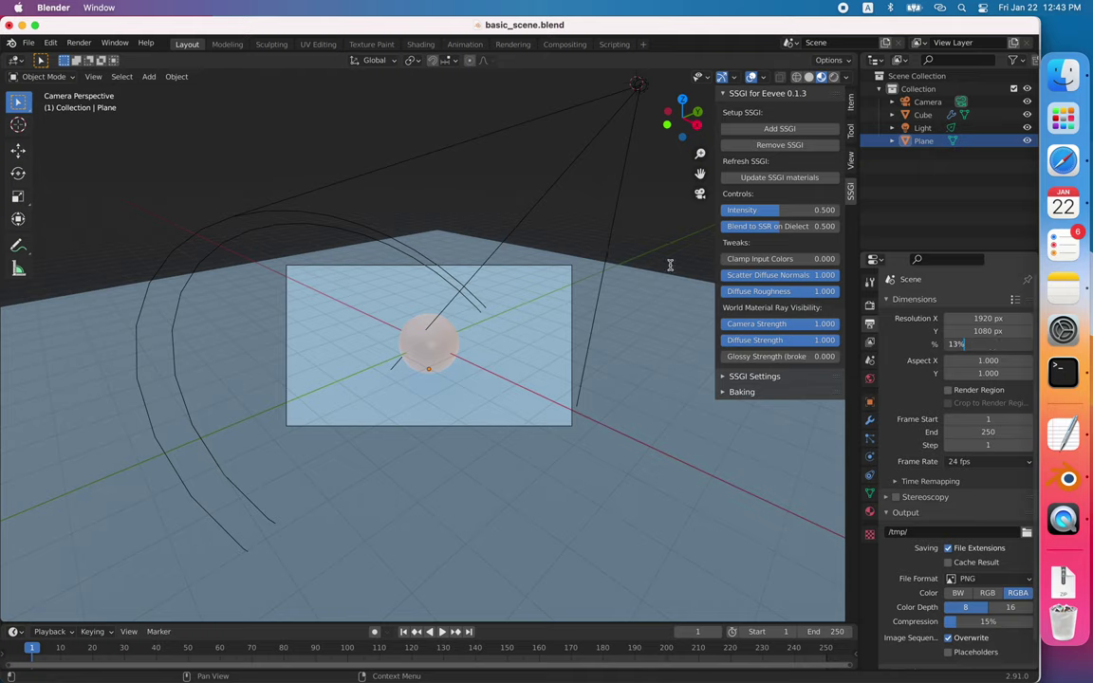
{"action": "key", "text": "Return"}
{"action": "key", "text": "F12"}
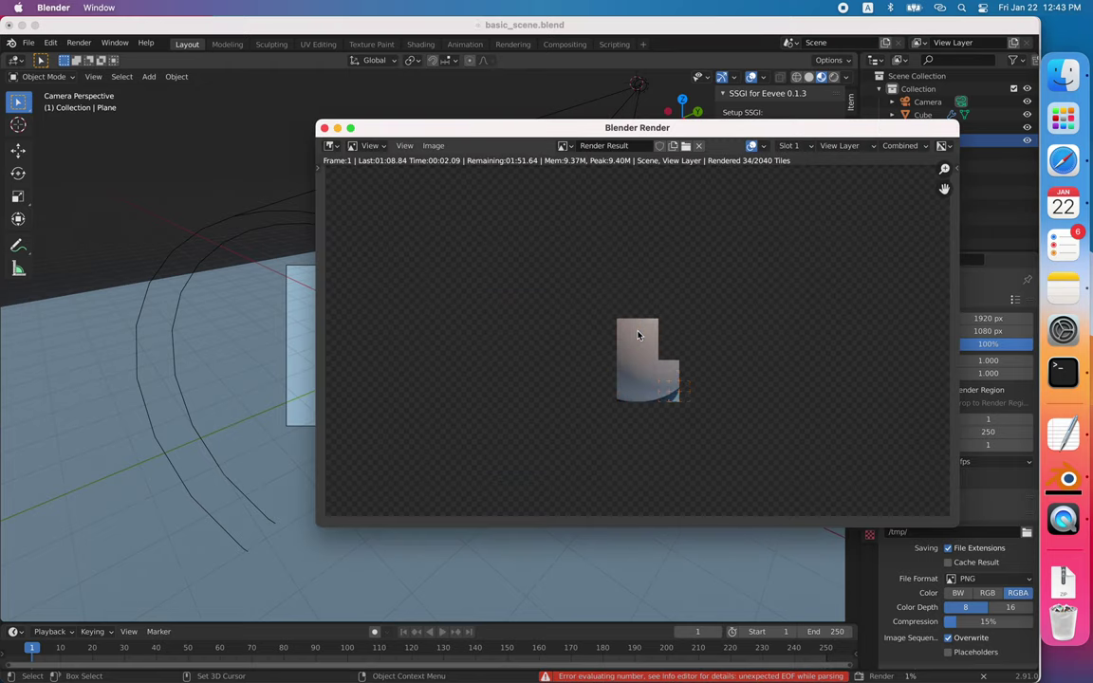
Step: Set resolution scale to 13%, cancel the full-size render, and re-render at 13% (00:01.25)
{"action": "left_click", "coordinate": [997, 344]}
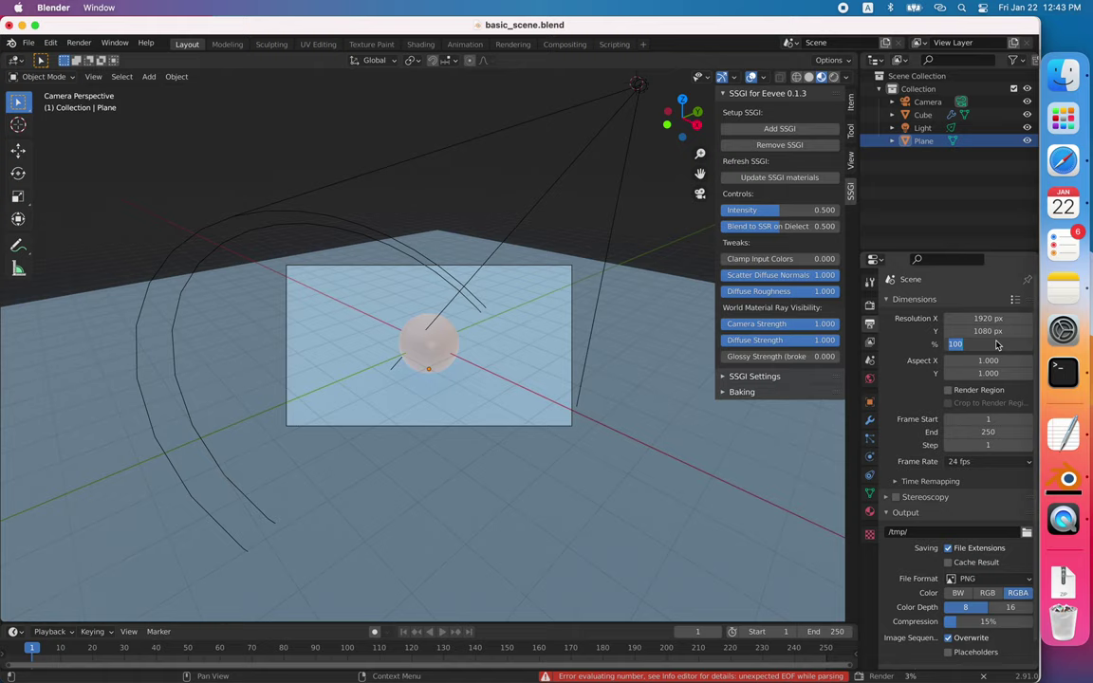
{"action": "type", "text": "13%"}
{"action": "key", "text": "Return"}
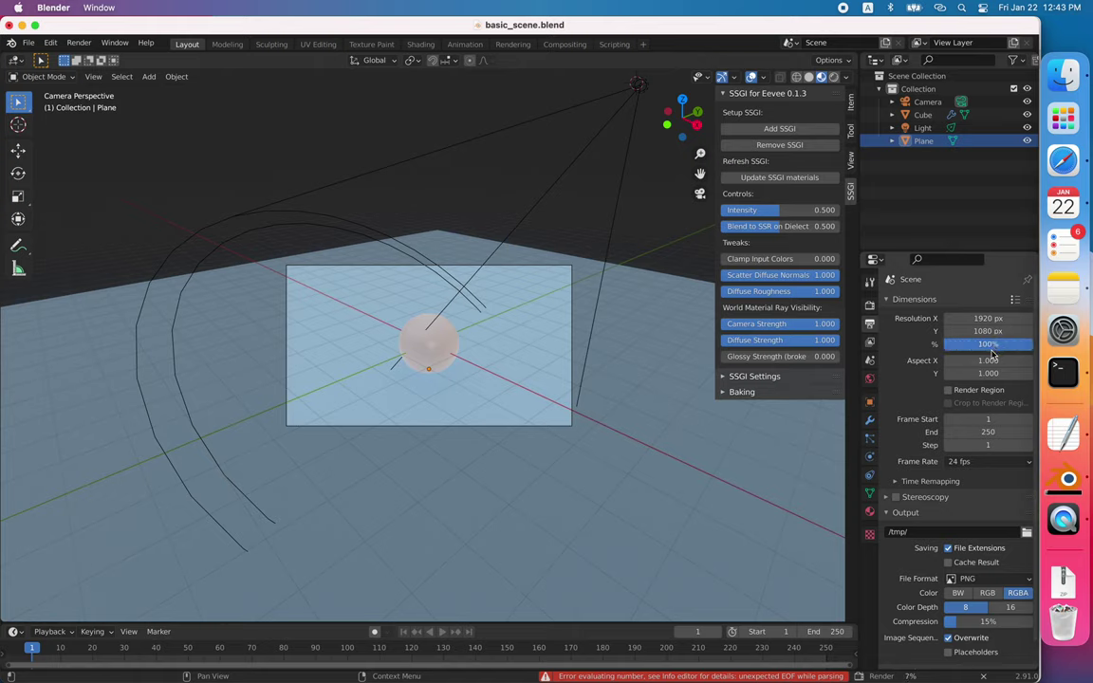
{"action": "left_click", "coordinate": [992, 346]}
{"action": "type", "text": "3"}
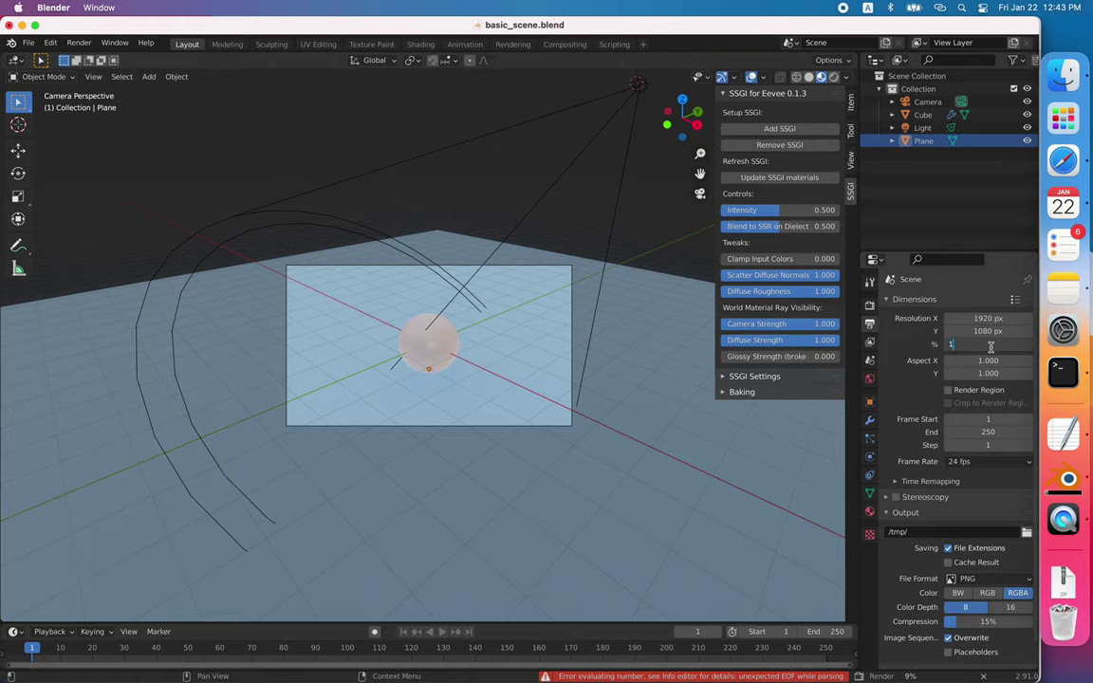
{"action": "key", "text": "Return"}
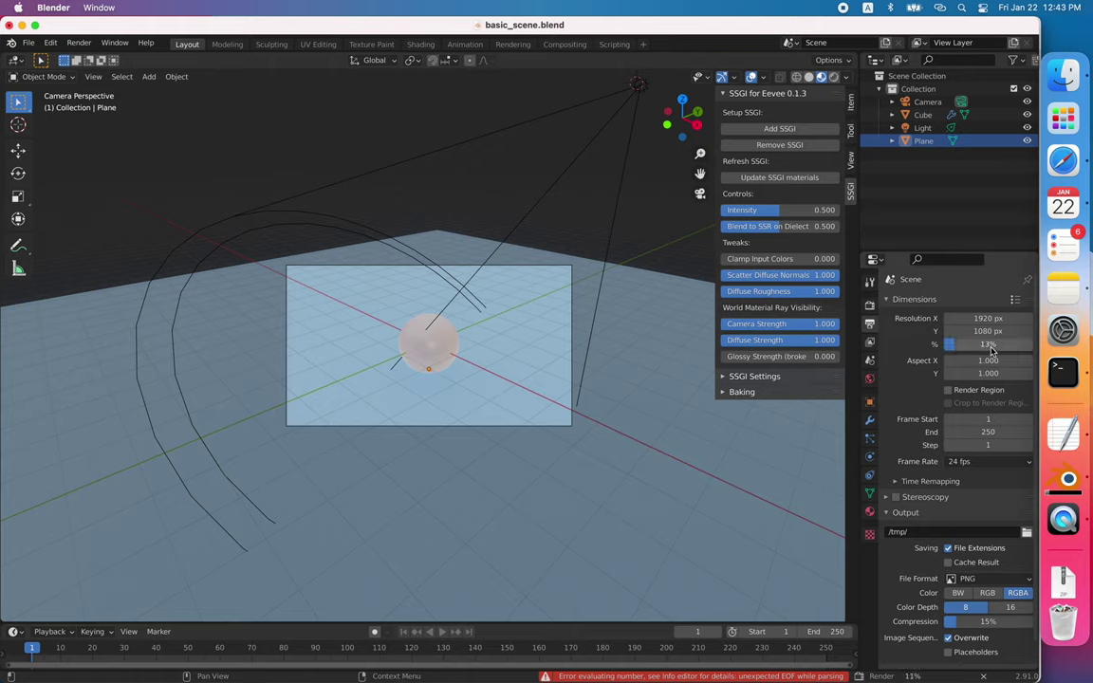
{"action": "left_click", "coordinate": [983, 677]}
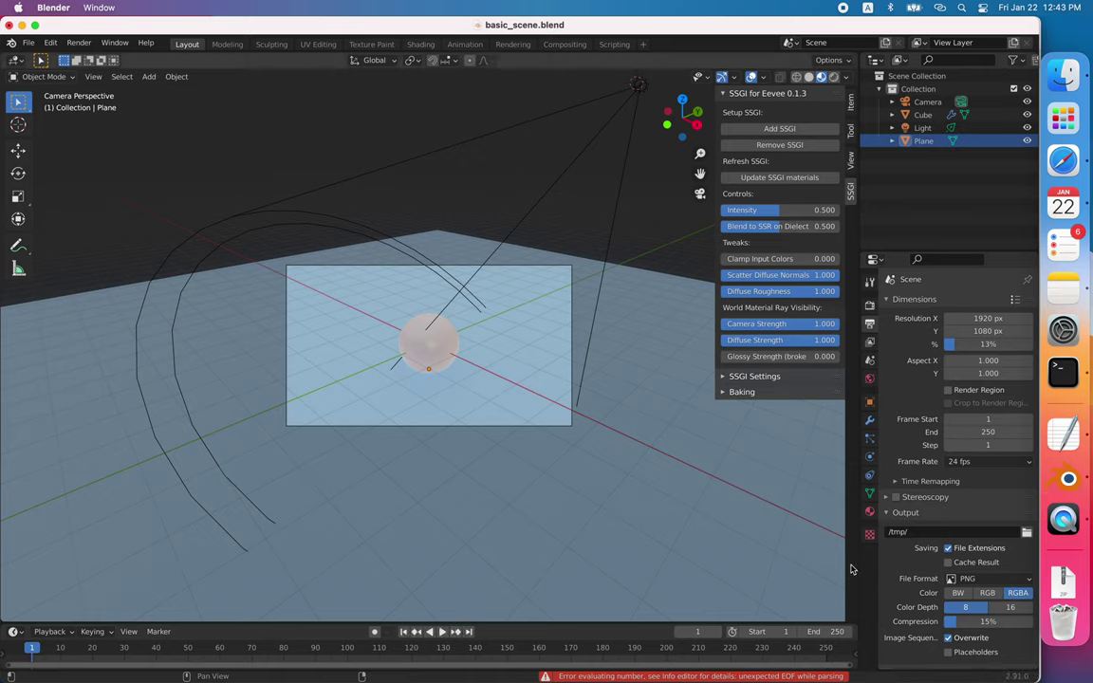
{"action": "key", "text": "F12"}
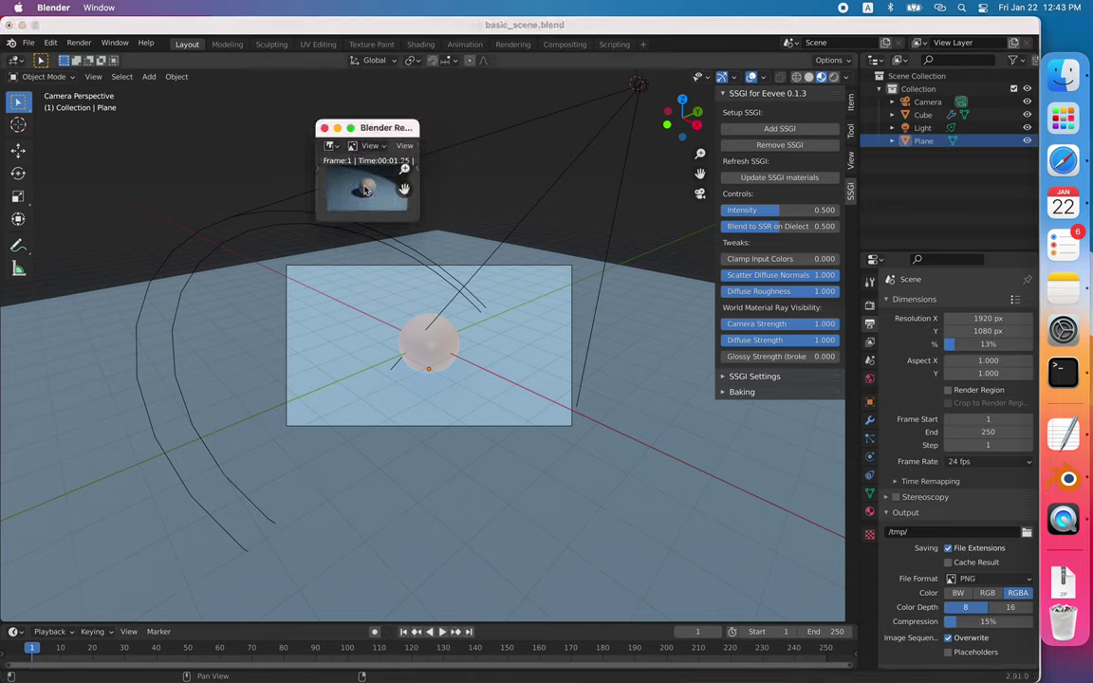
Step: Enlarge the 13% render result window to inspect it, then close it
{"action": "left_click_drag", "start_coordinate": [410, 221], "coordinate": [583, 399]}
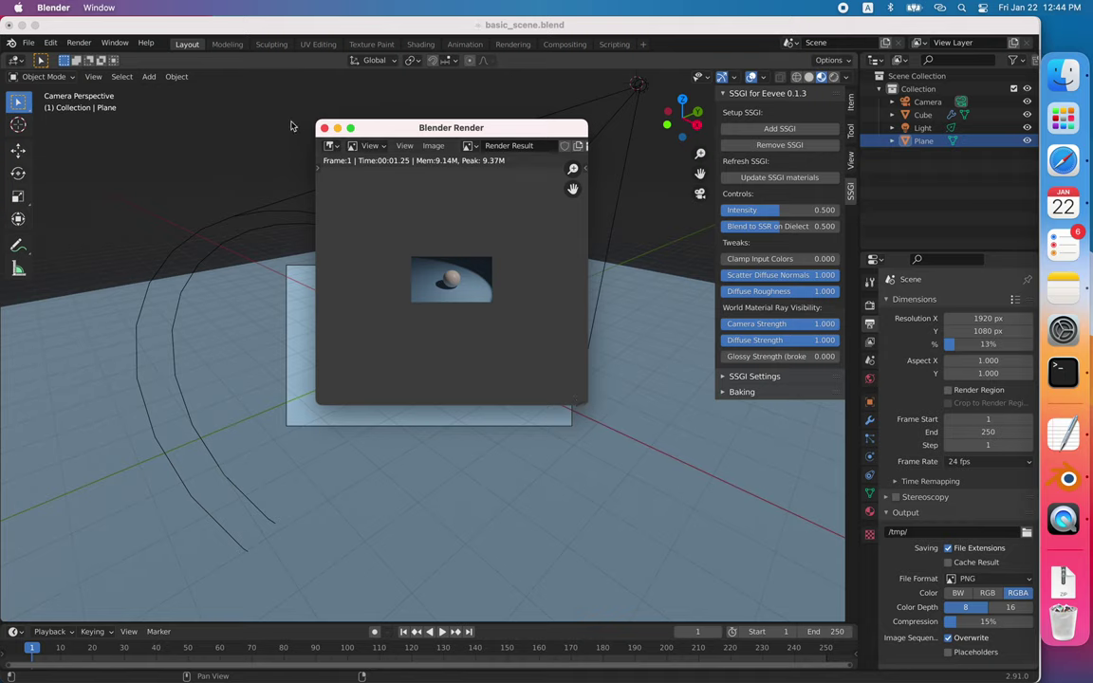
{"action": "left_click", "coordinate": [324, 129]}
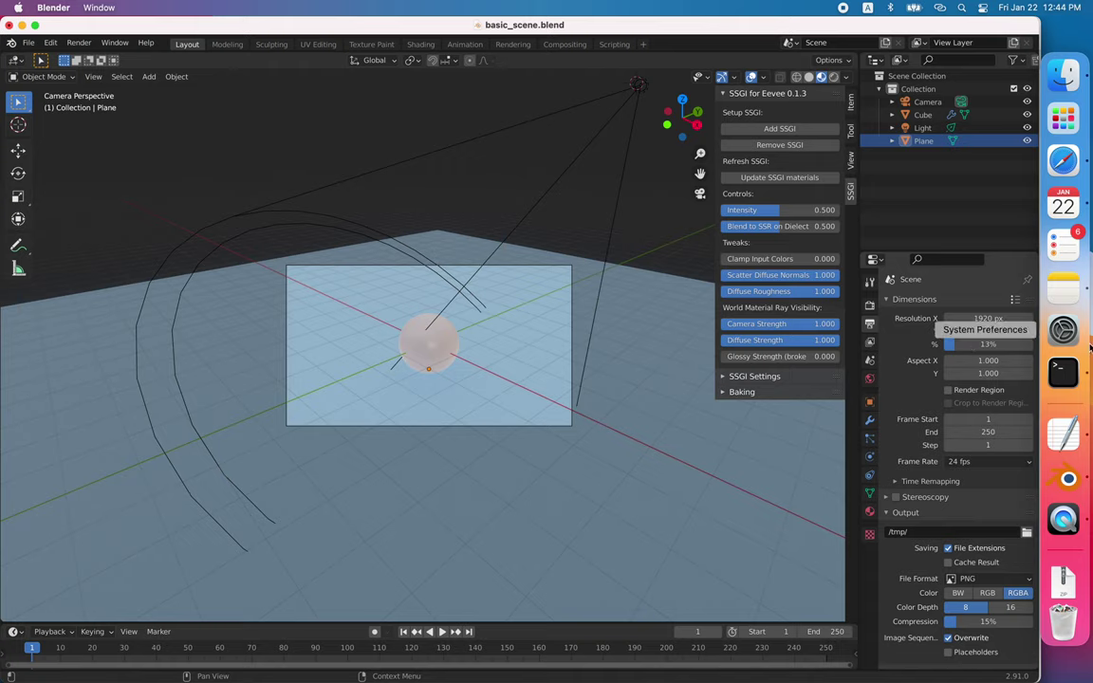
Step: Restore the output resolution scale to 100%
{"action": "double_click", "coordinate": [1015, 344]}
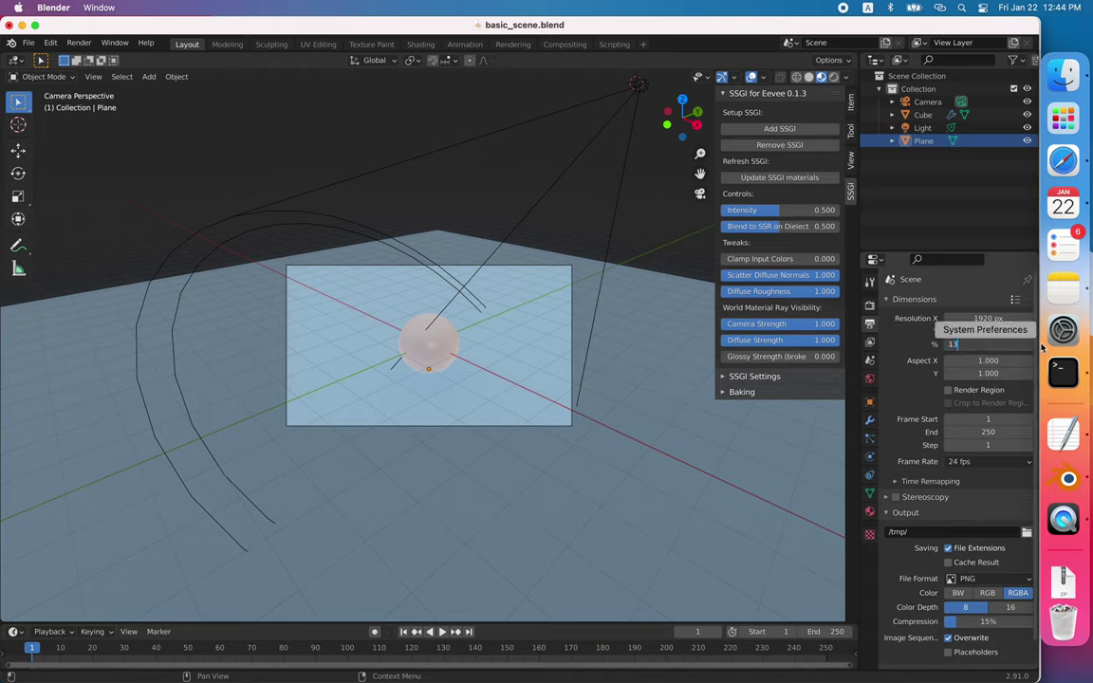
{"action": "type", "text": "100"}
{"action": "key", "text": "Return"}
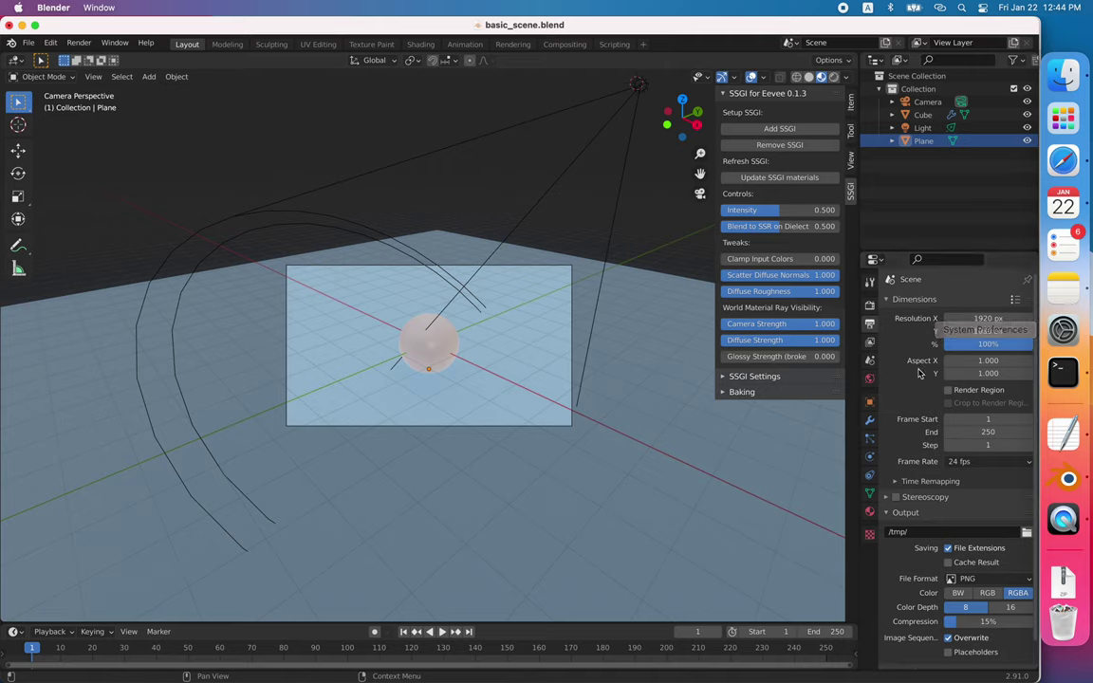
Step: Switch the render engine from Cycles to Eevee in Render Properties
{"action": "left_click", "coordinate": [869, 305]}
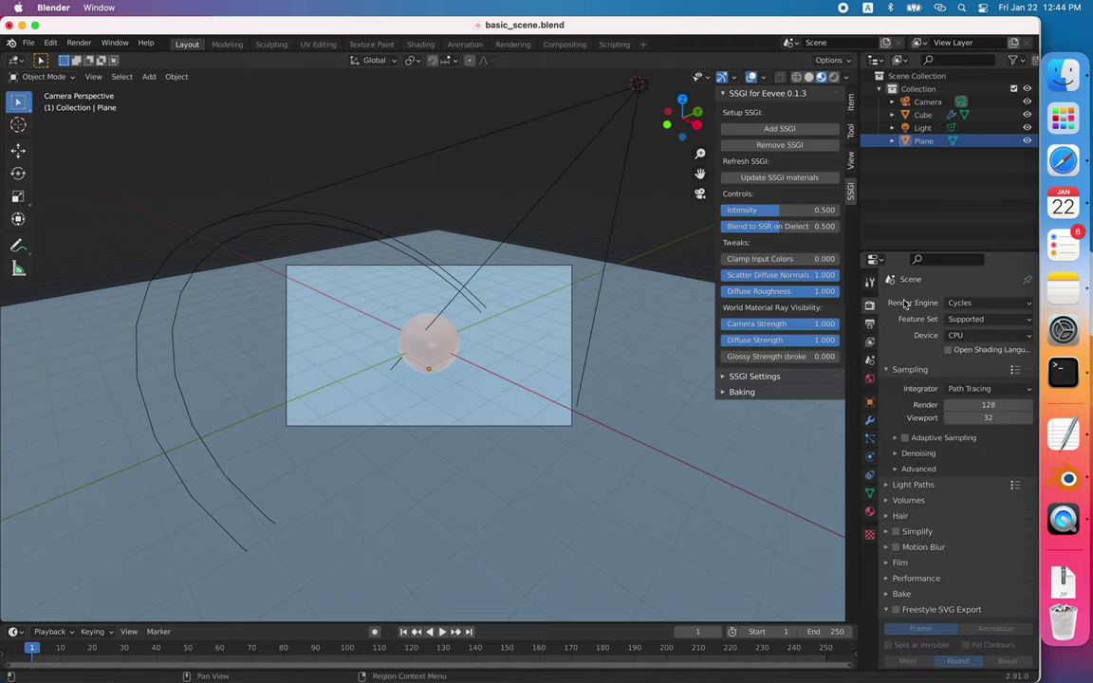
{"action": "left_click", "coordinate": [964, 302]}
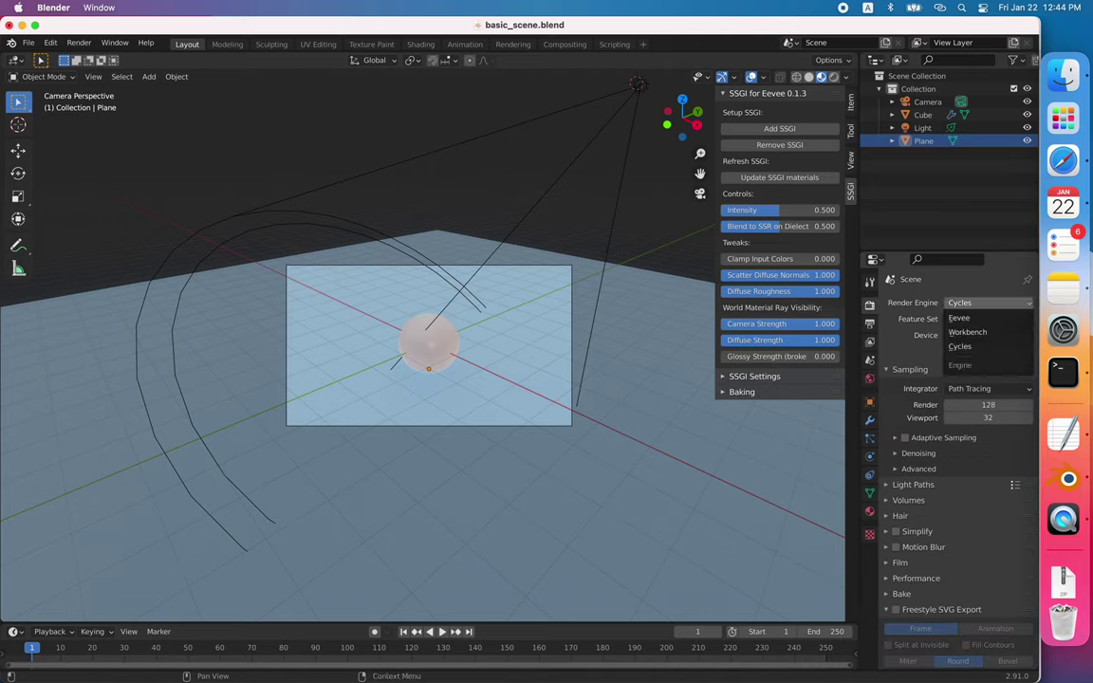
{"action": "left_click", "coordinate": [960, 318]}
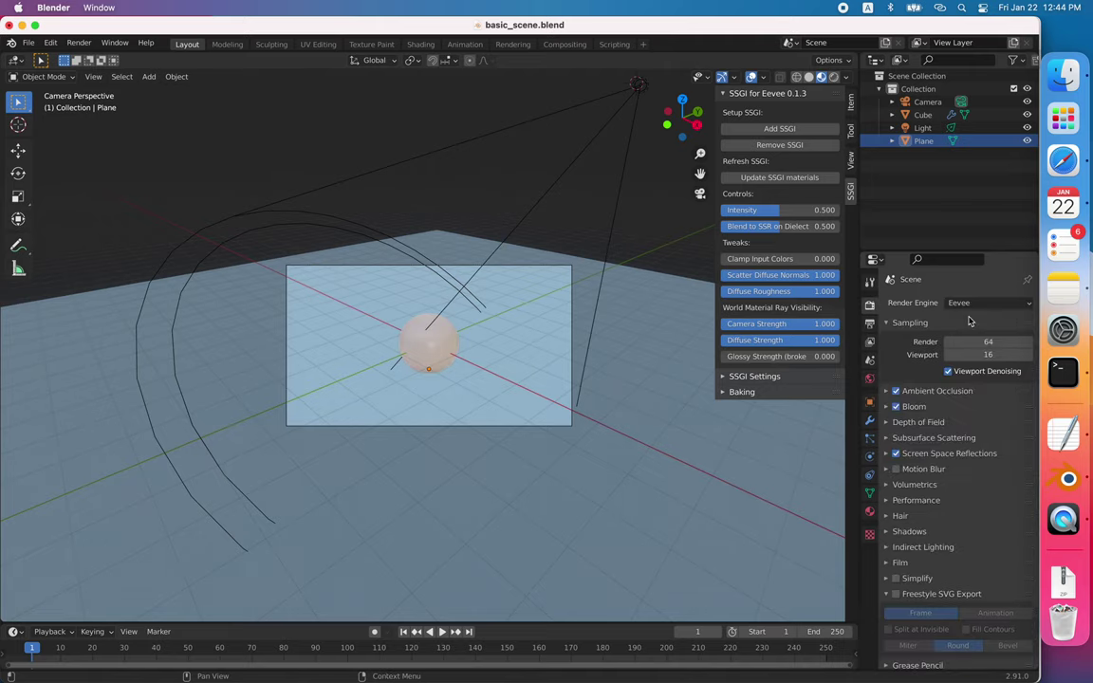
{"action": "left_click", "coordinate": [780, 145]}
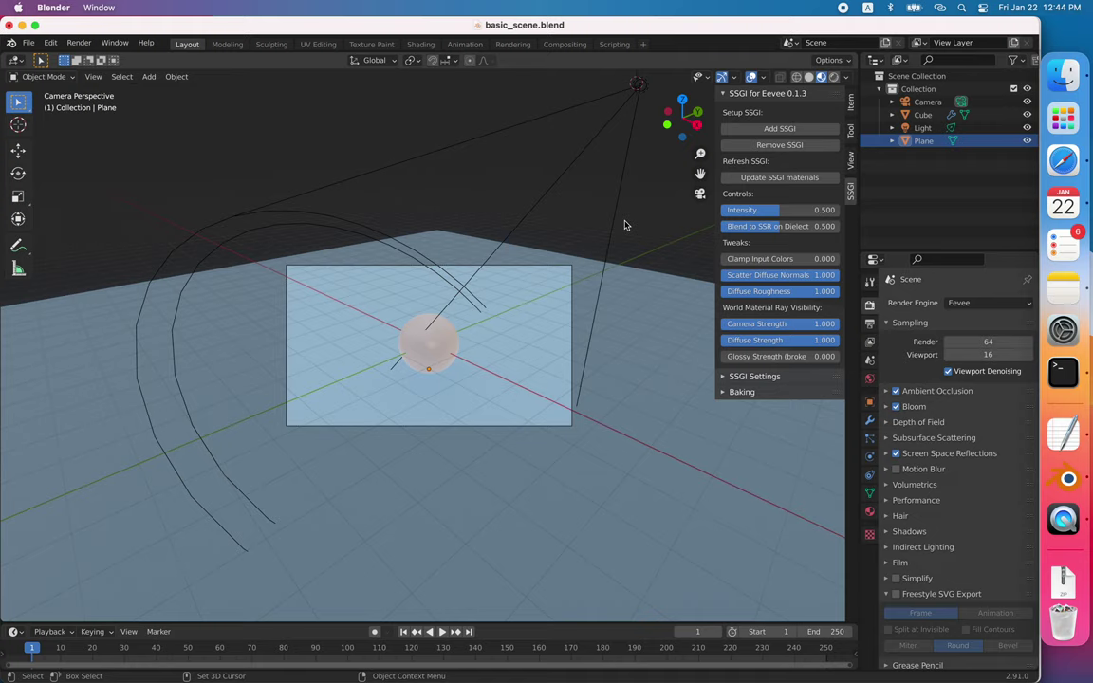
Step: Render frame 1 in Eevee with SSGI, read the 00:16.01 render time, and close the result
{"action": "key", "text": "F12"}
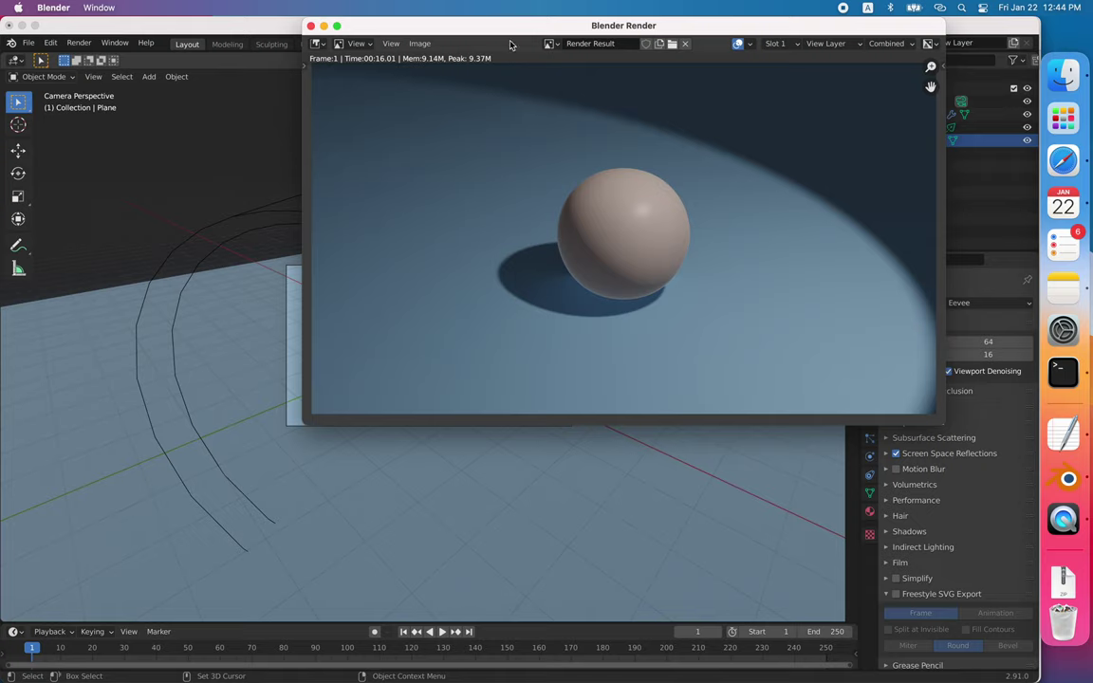
{"action": "left_click_drag", "start_coordinate": [470, 28], "coordinate": [334, 131]}
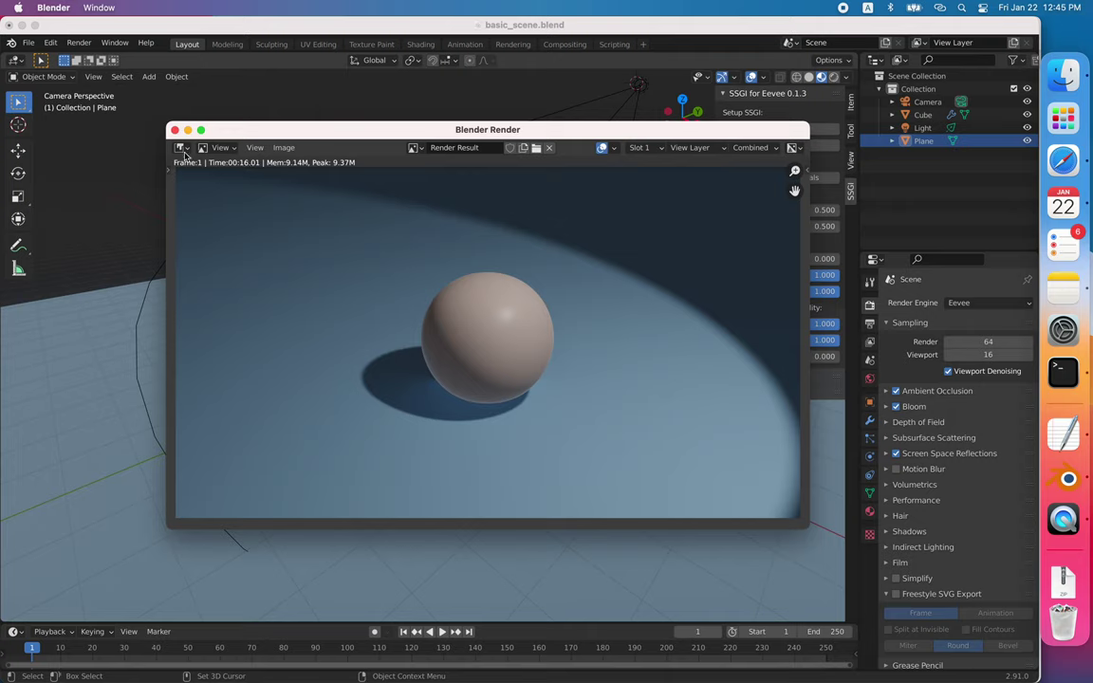
{"action": "left_click", "coordinate": [176, 130]}
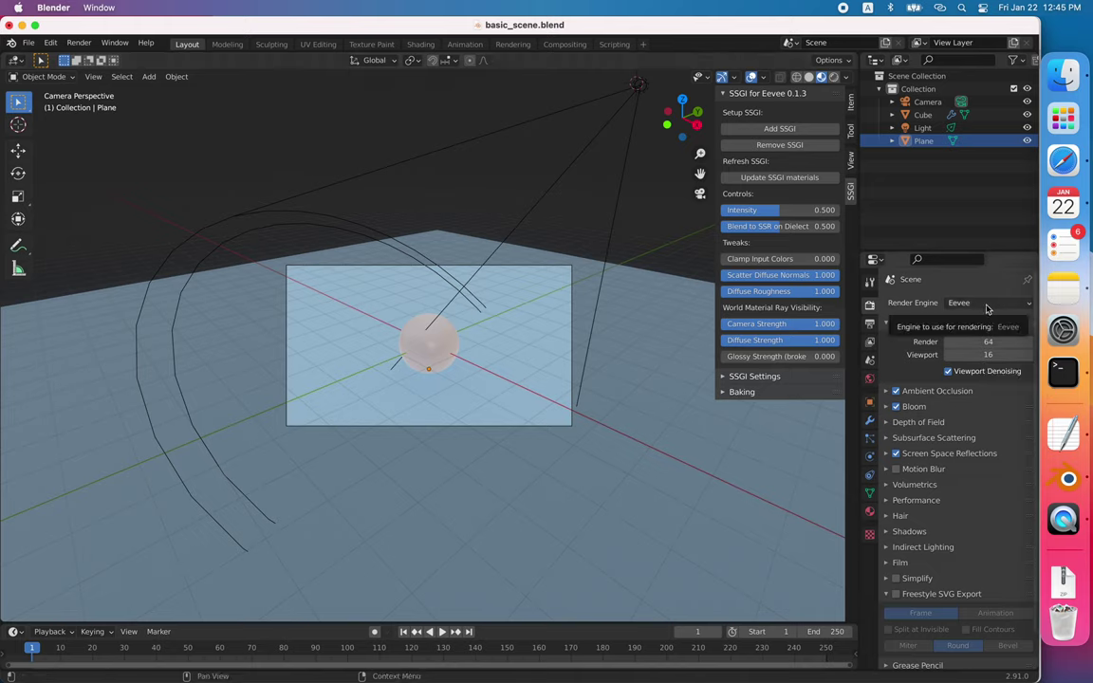
Step: Return to Render properties and orbit the viewport to view the sphere from a low angle
{"action": "left_click", "coordinate": [870, 283]}
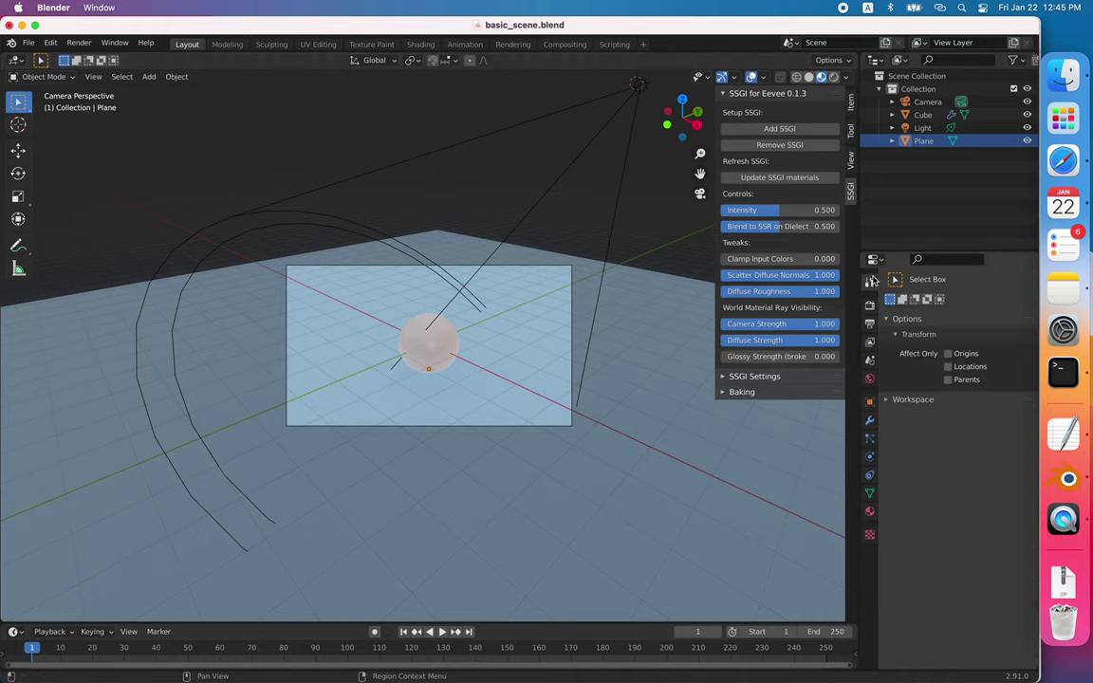
{"action": "left_click", "coordinate": [870, 306]}
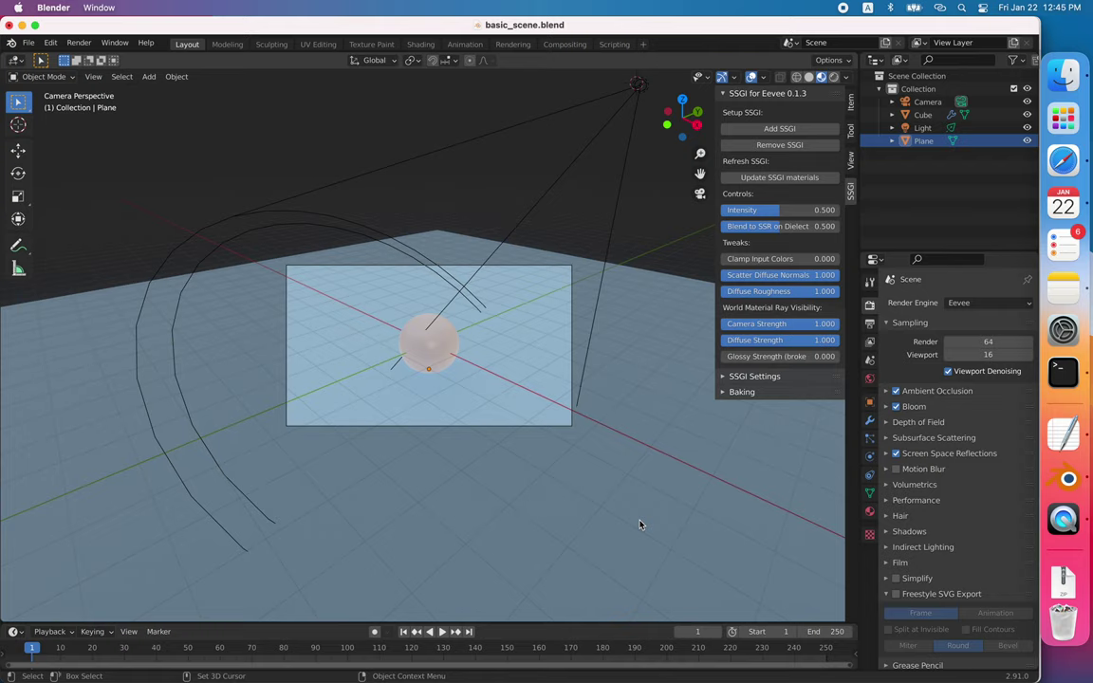
{"action": "middle_click_drag", "start_coordinate": [464, 397], "coordinate": [422, 354]}
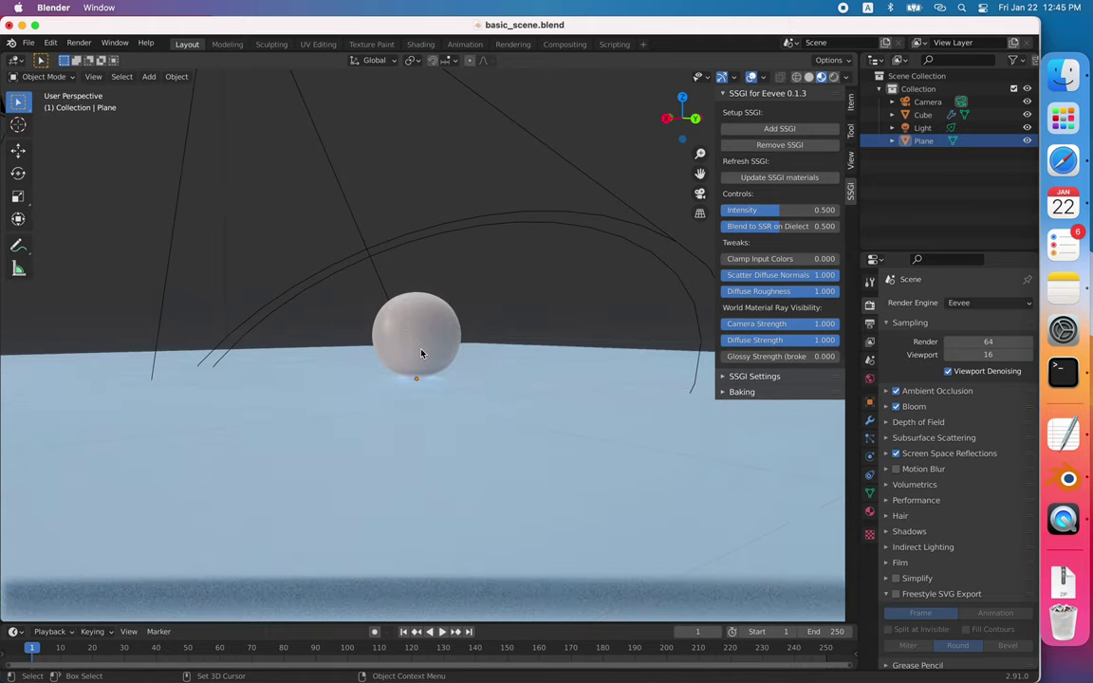
Step: Remove SSGI from the scene's materials and collapse the SSGI for Eevee panel
{"action": "left_click", "coordinate": [783, 147]}
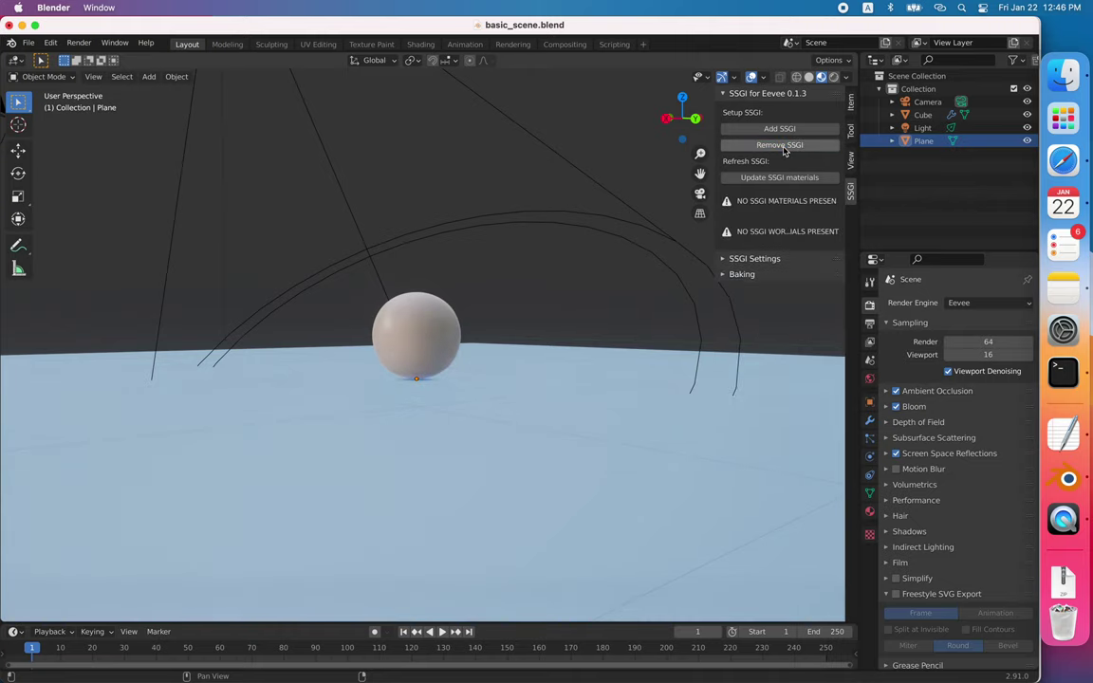
{"action": "left_click", "coordinate": [733, 93]}
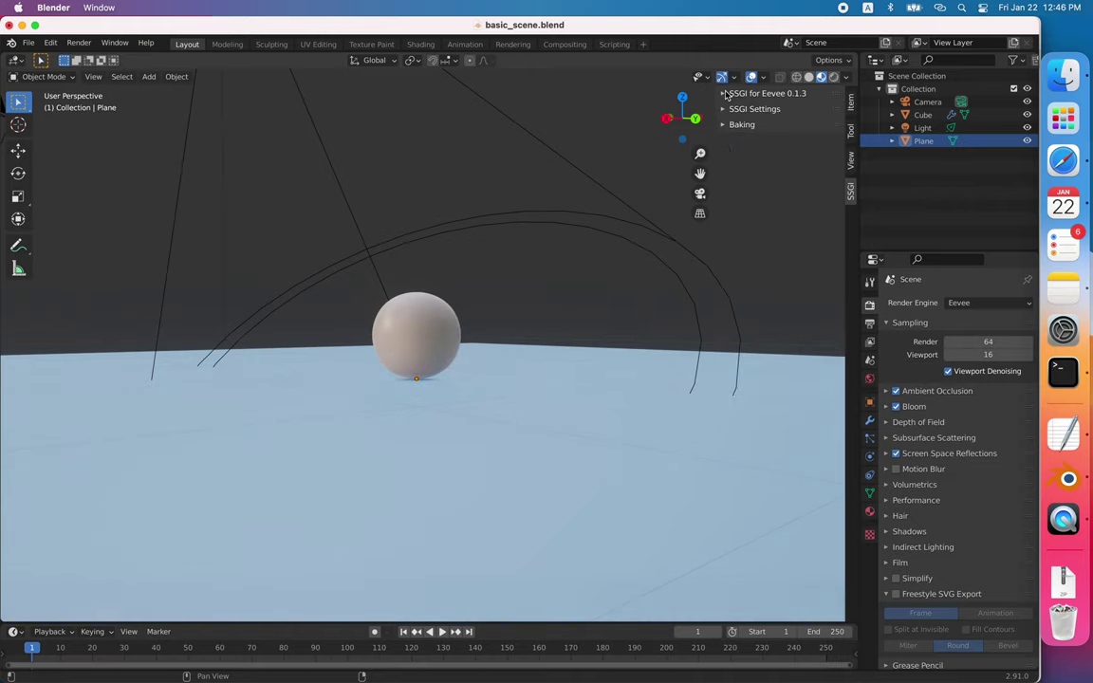
{"action": "middle_click_drag", "start_coordinate": [427, 383], "coordinate": [389, 312]}
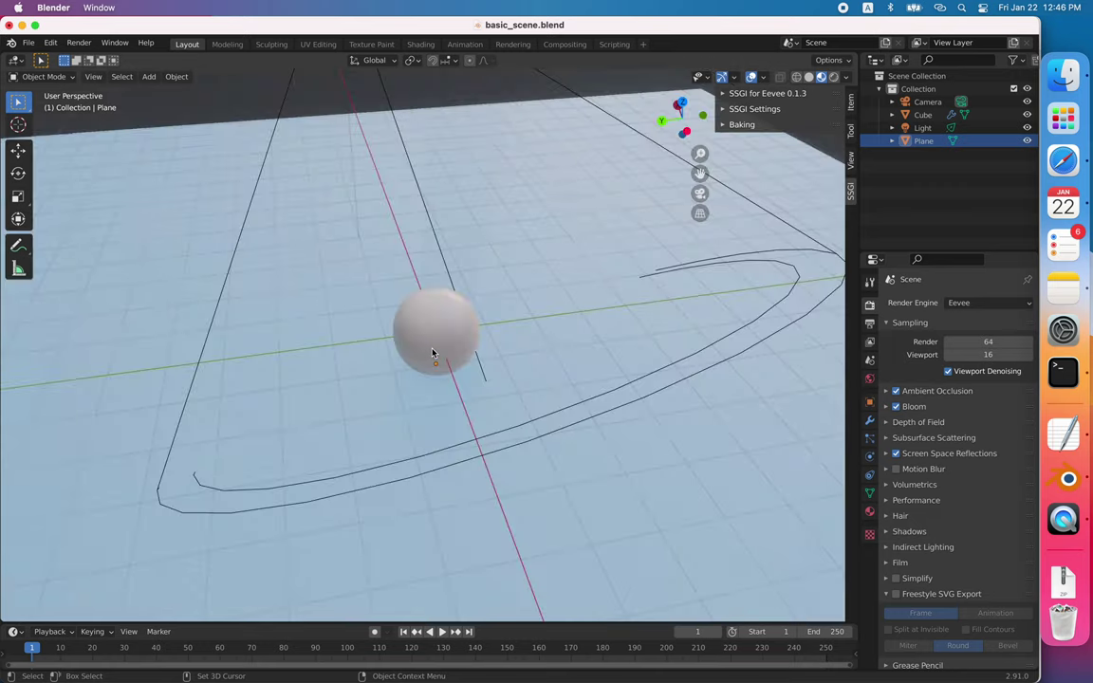
Step: Render frame 1 in Eevee without SSGI
{"action": "scroll", "coordinate": [496, 348], "scroll_direction": "left", "scroll_amount": 10}
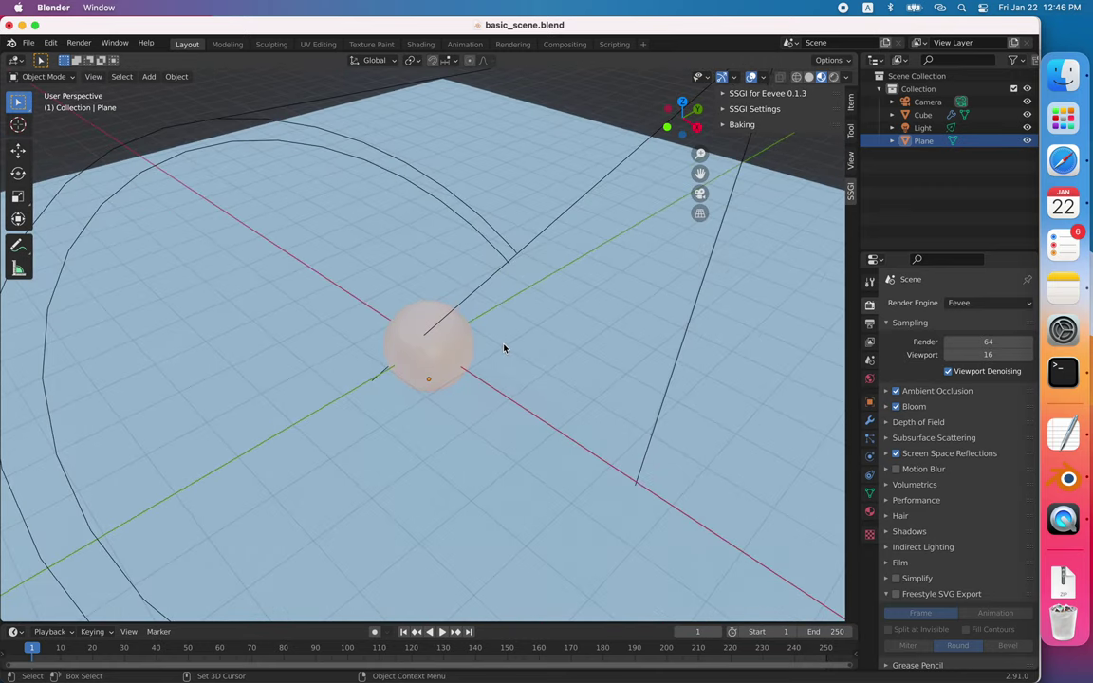
{"action": "scroll", "coordinate": [500, 348], "scroll_direction": "left", "scroll_amount": 10}
{"action": "scroll", "coordinate": [504, 347], "scroll_direction": "left", "scroll_amount": 3}
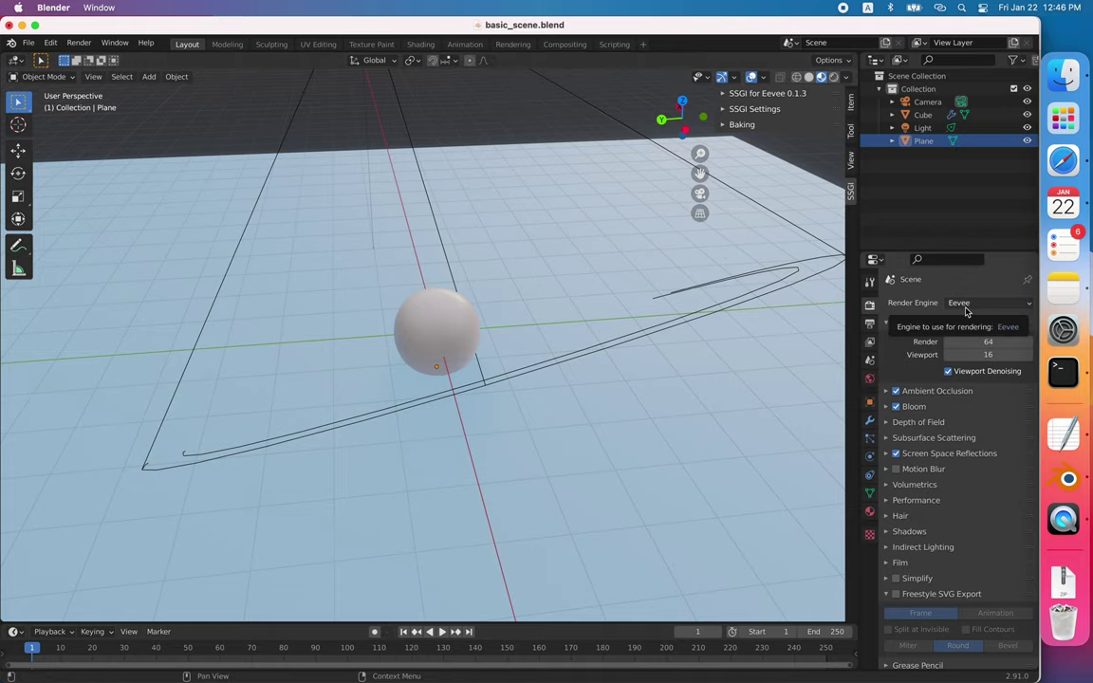
{"action": "key", "text": "F12"}
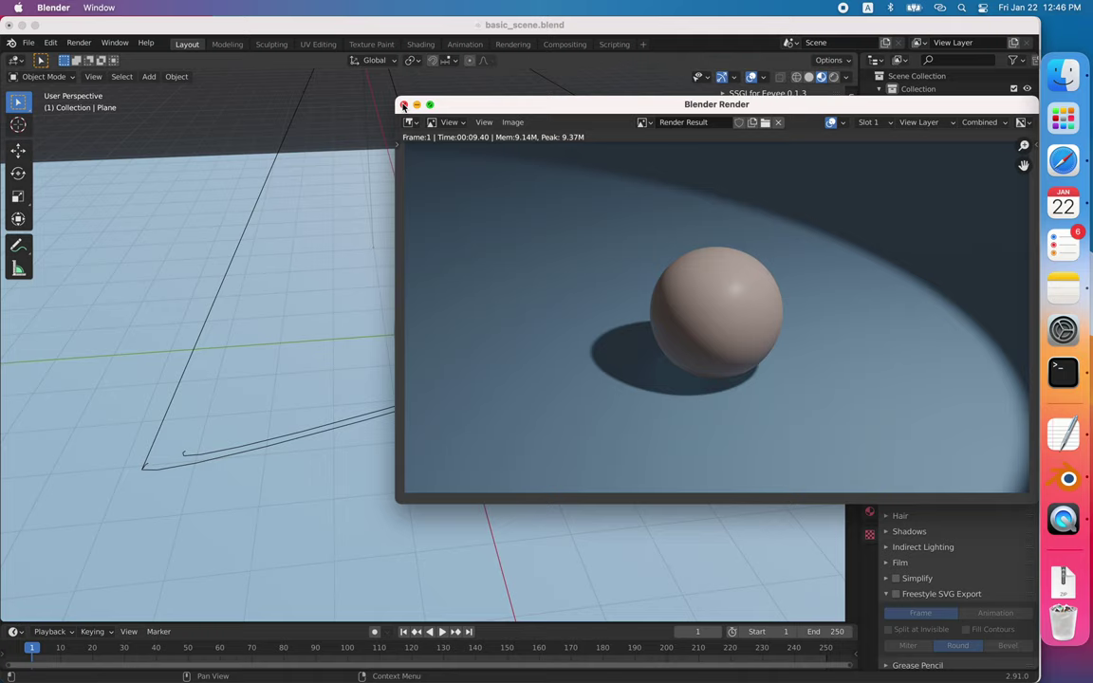
Step: Close the no-SSGI render result after noting its 00:09.40 render time
{"action": "left_click", "coordinate": [404, 105]}
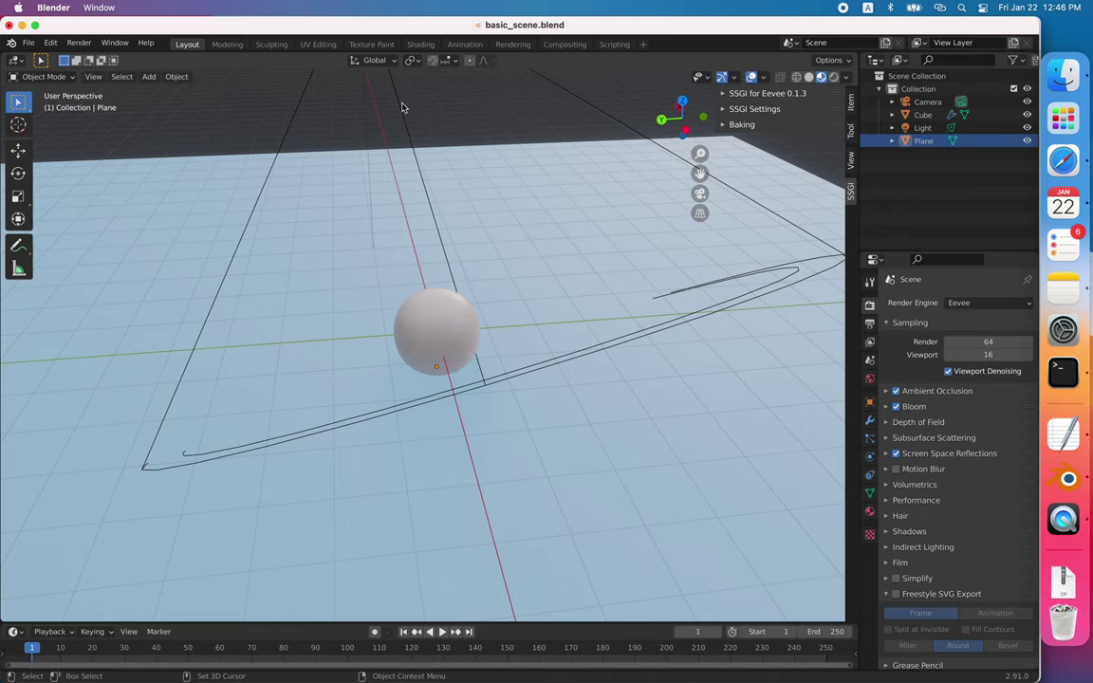